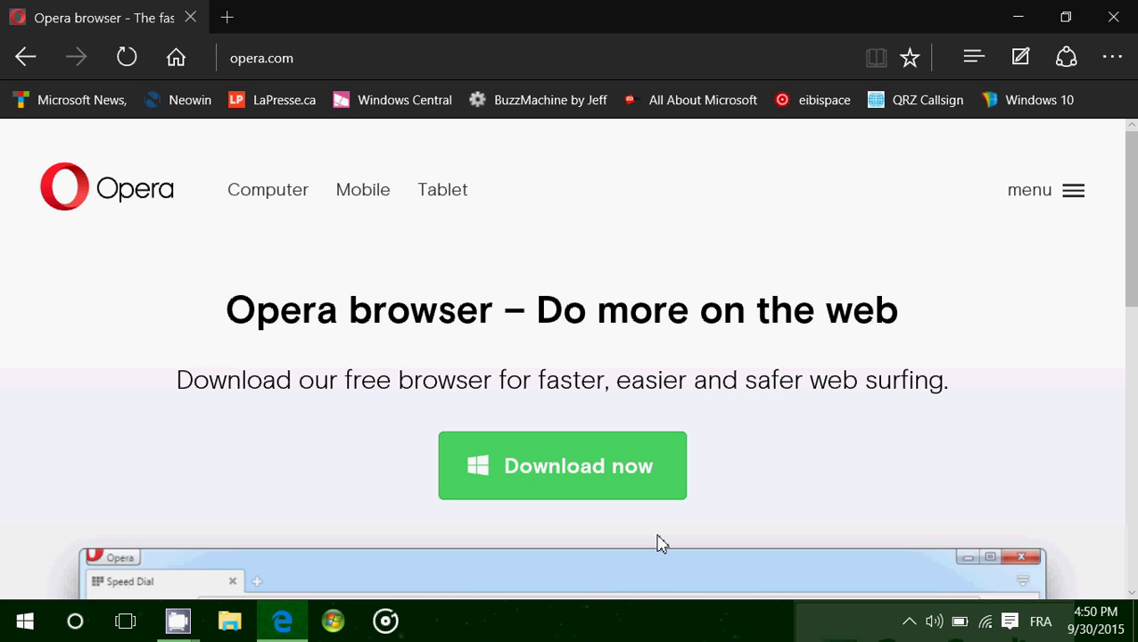
# - Minimize Edge and switch Opera's tab from spaceweather.com to the Speed Dial tiles
pyautogui.click(1017, 17)
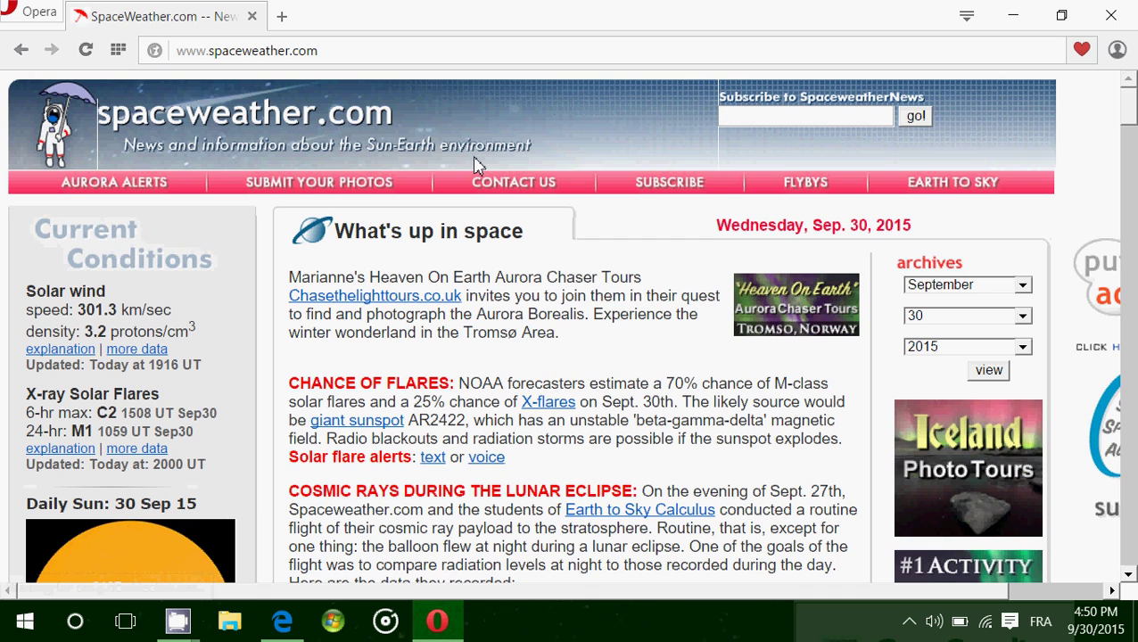
pyautogui.click(119, 50)
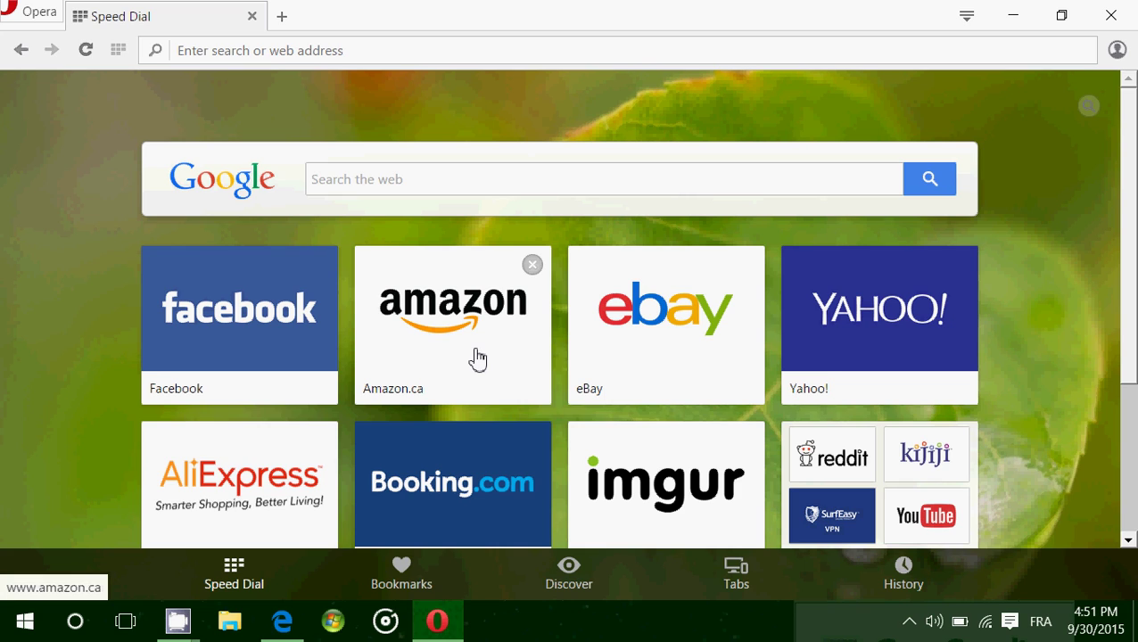
pyautogui.rightClick(425, 488)
pyautogui.click(464, 498)
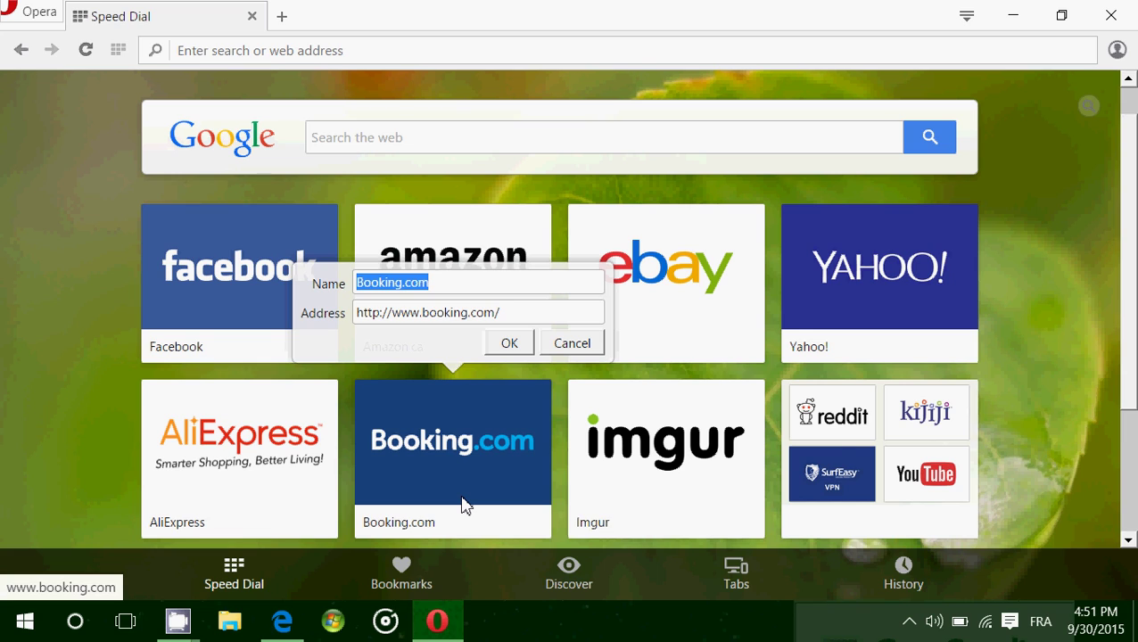
pyautogui.write('Thurrot')
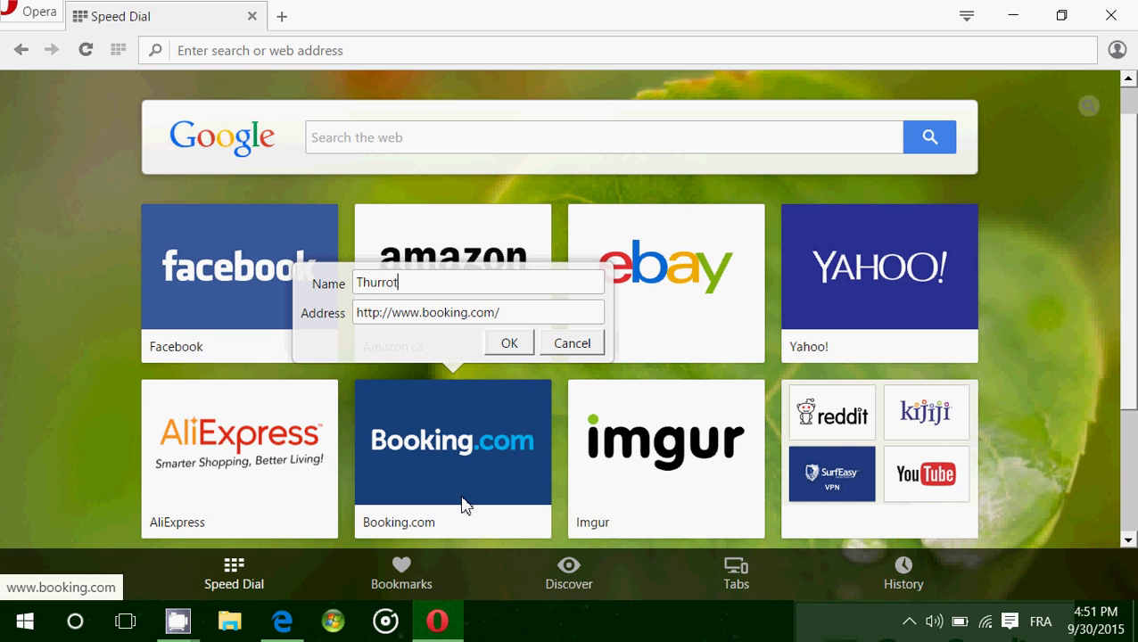
pyautogui.write('t web site')
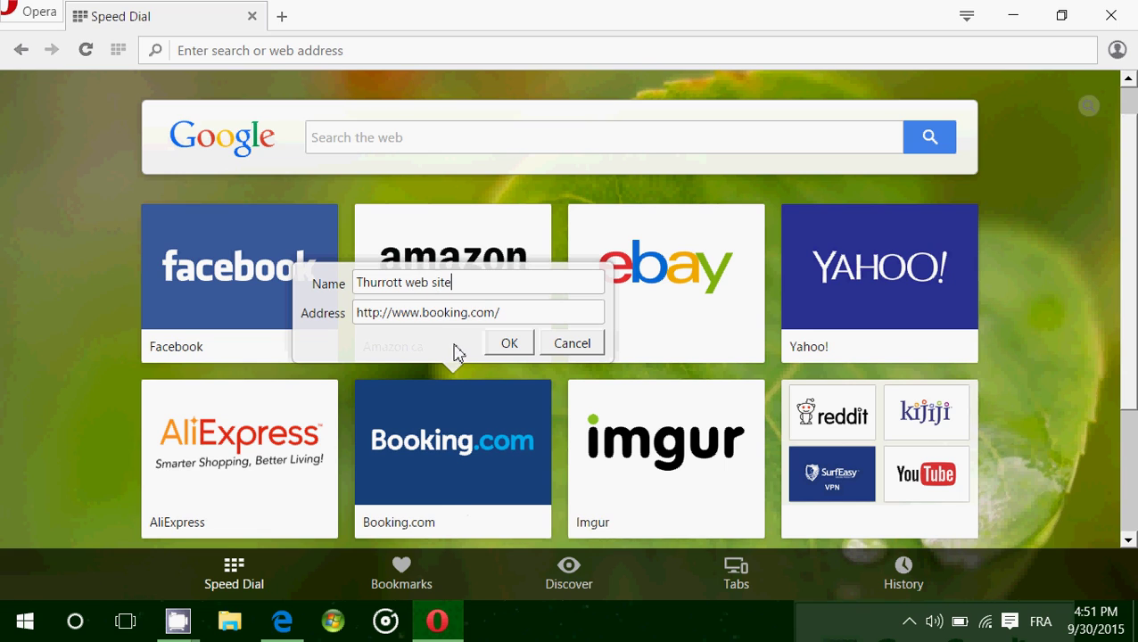
pyautogui.tripleClick(453, 317)
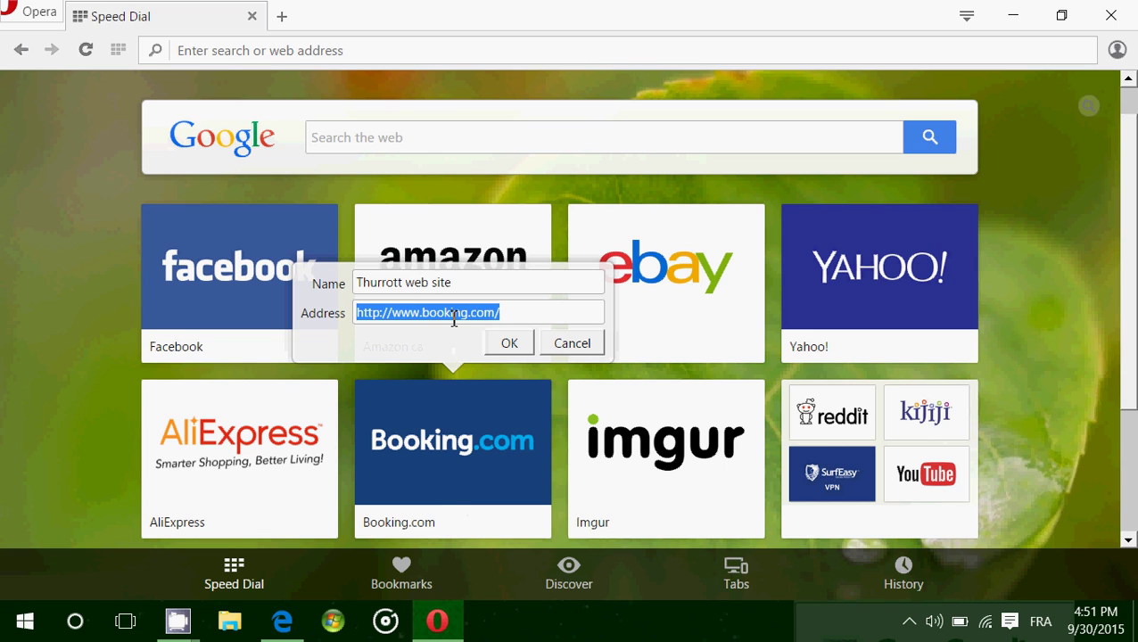
pyautogui.write('www.')
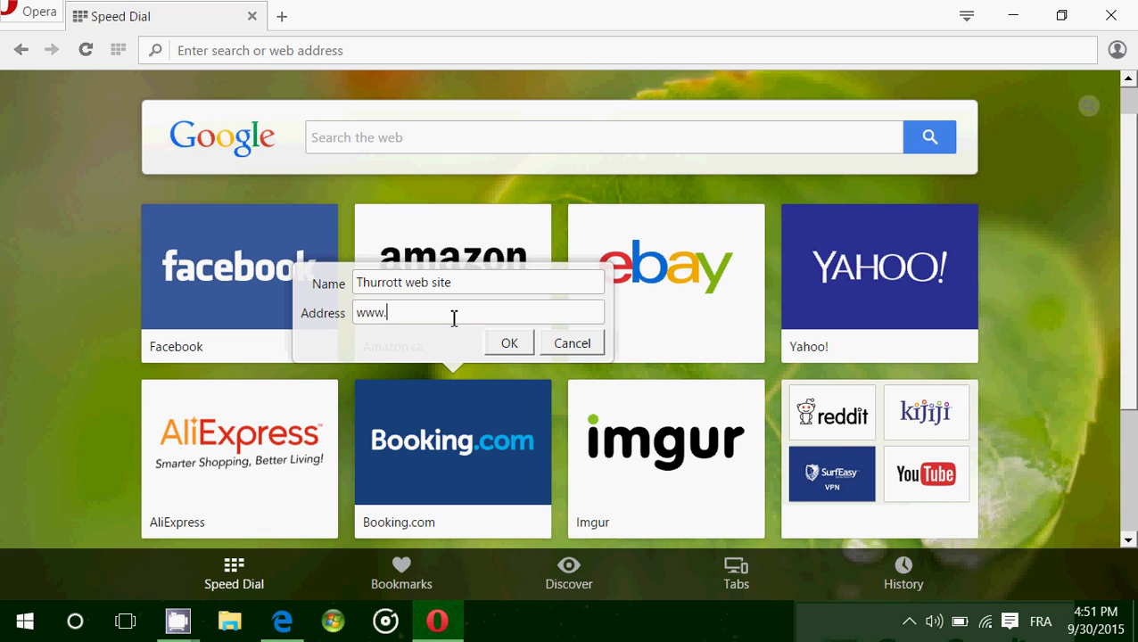
pyautogui.write('thurrott.com')
pyautogui.click(503, 346)
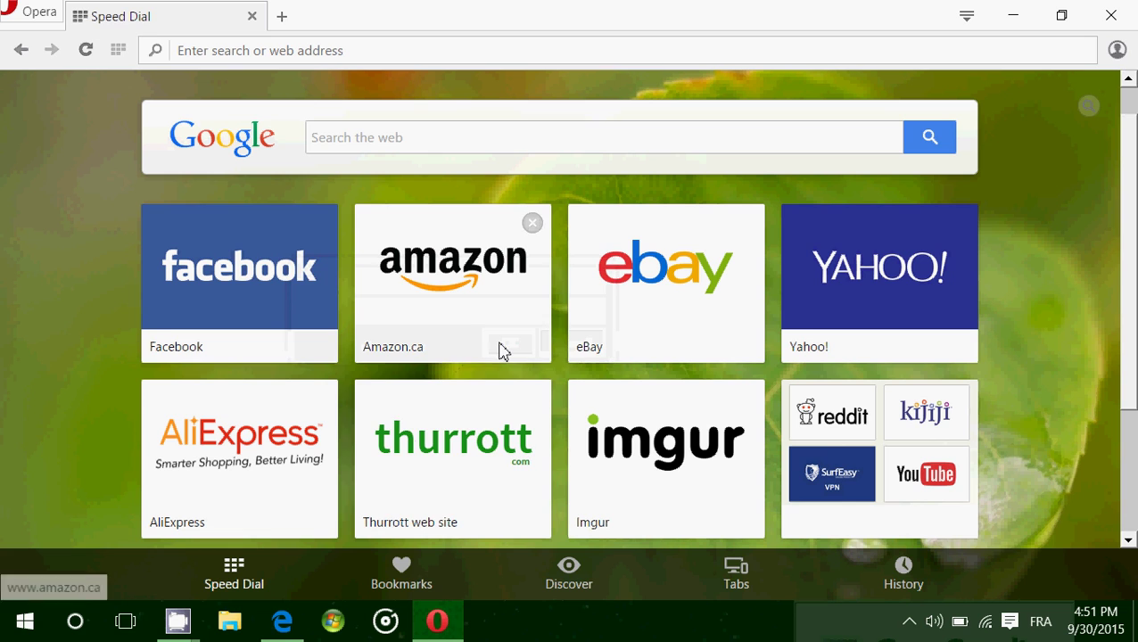
pyautogui.click(447, 457)
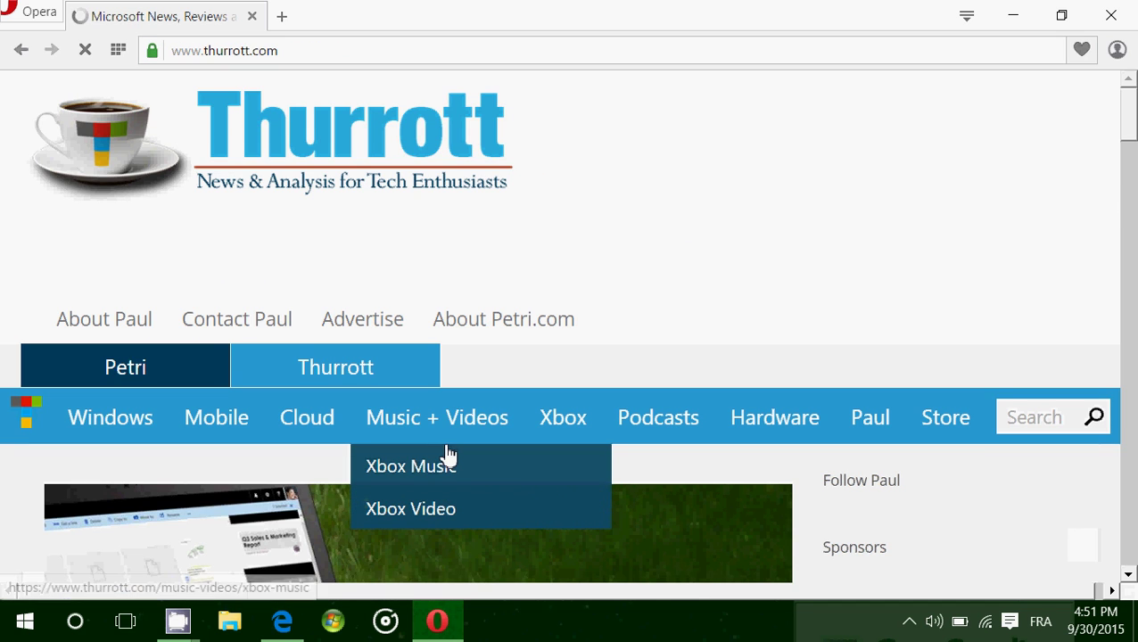
pyautogui.scroll(-10, 448, 455)
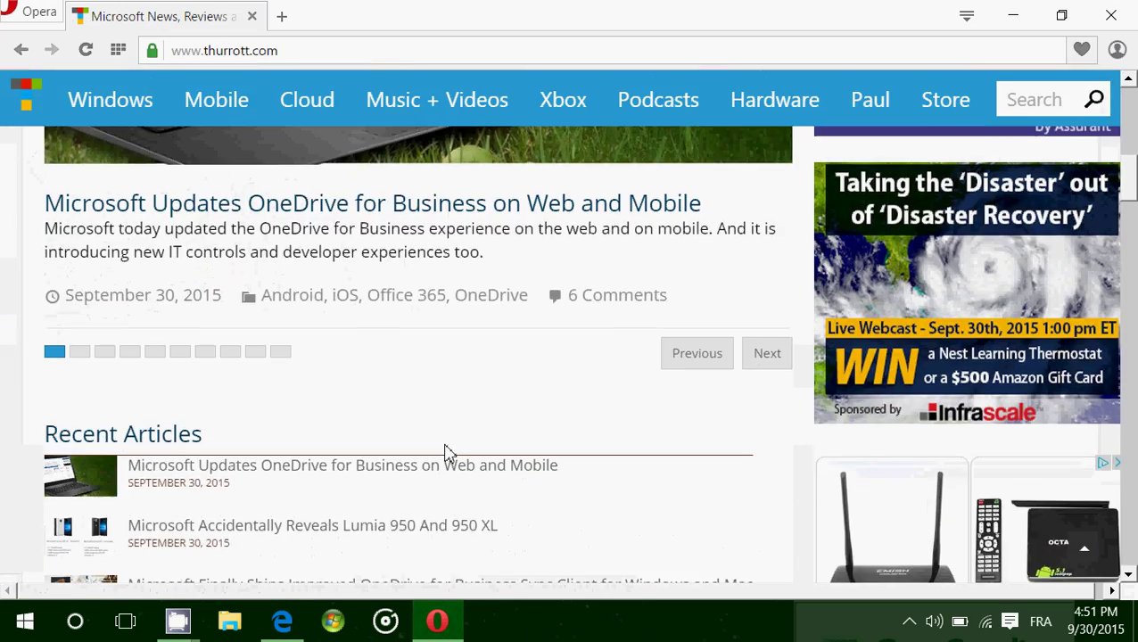
pyautogui.scroll(10, 448, 455)
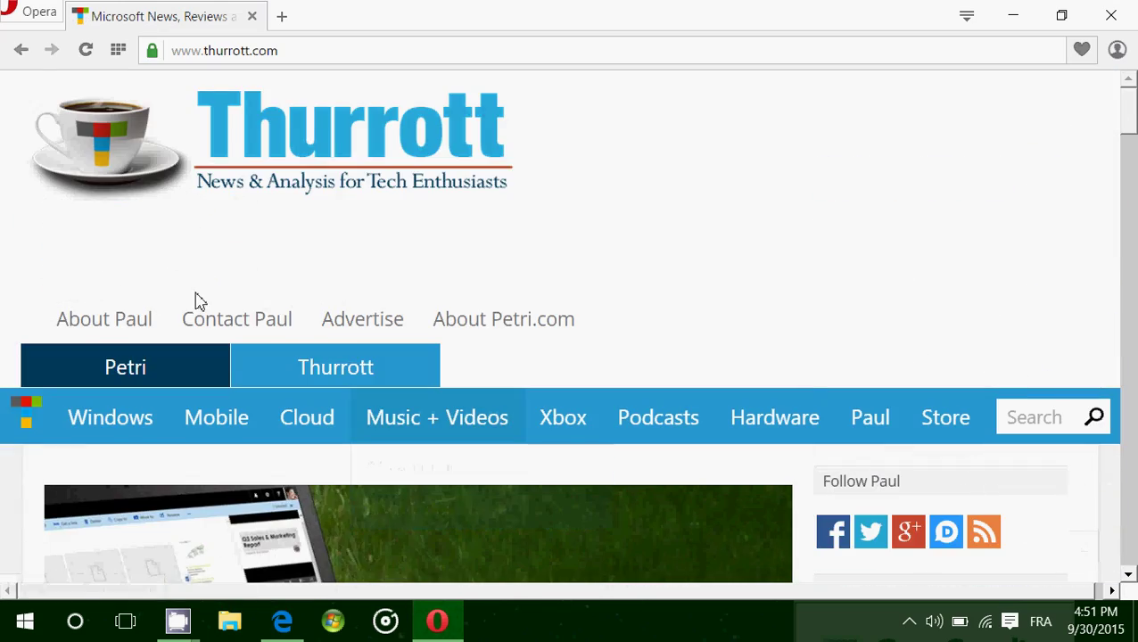
pyautogui.scroll(-10, 348, 450)
pyautogui.scroll(10, 348, 449)
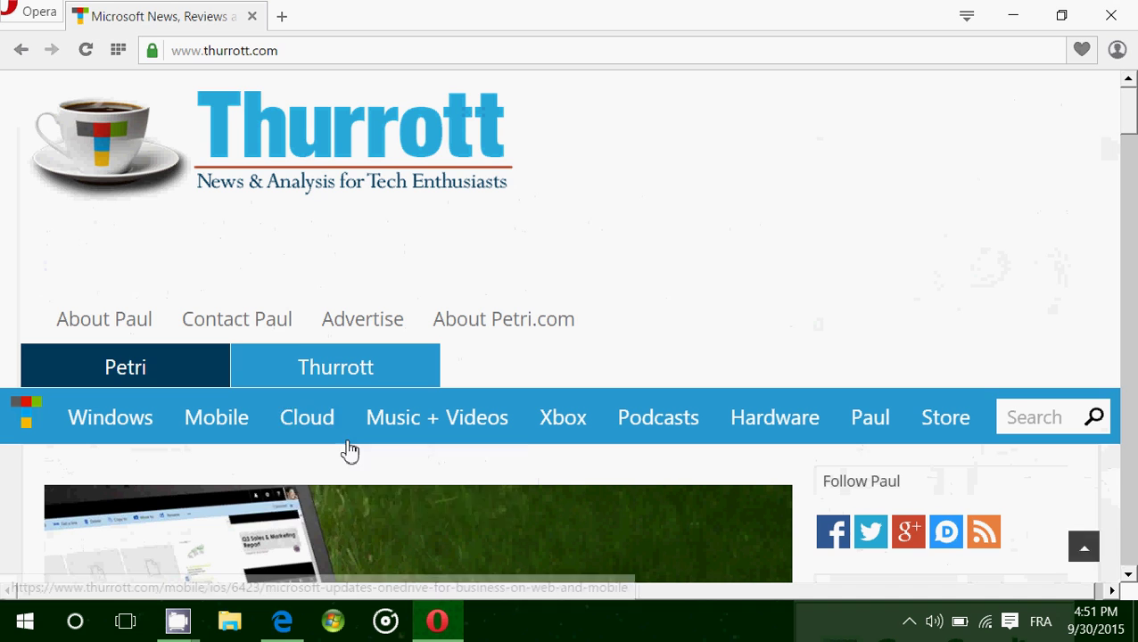
pyautogui.click(20, 51)
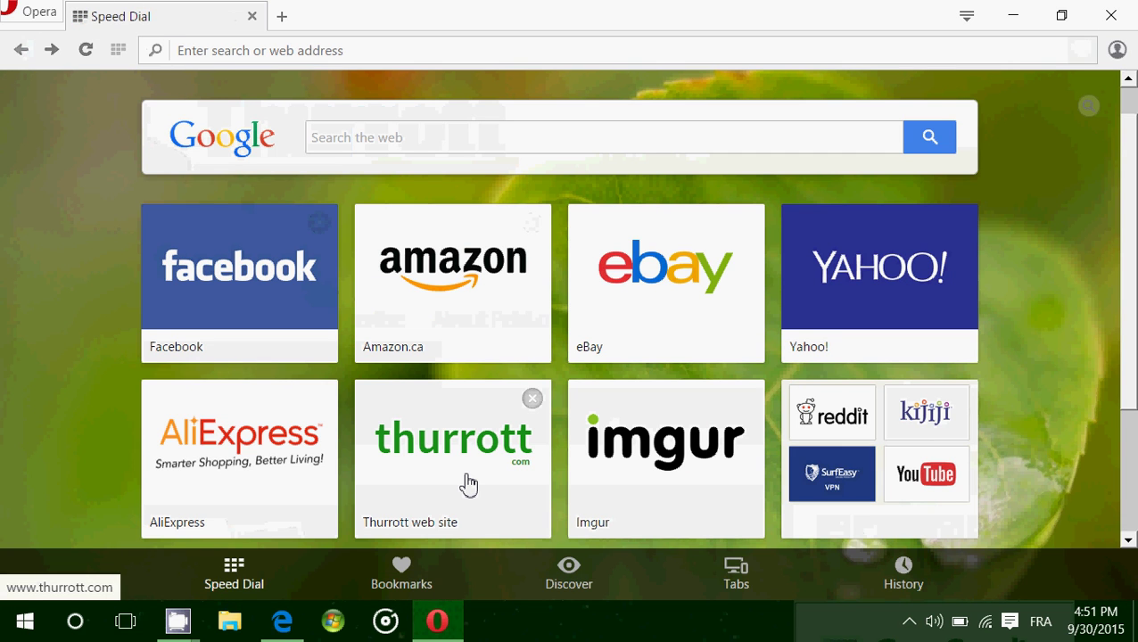
# - Bring Edge to the front, load thurrott.com in a new tab, then close it
pyautogui.click(283, 619)
pyautogui.click(228, 18)
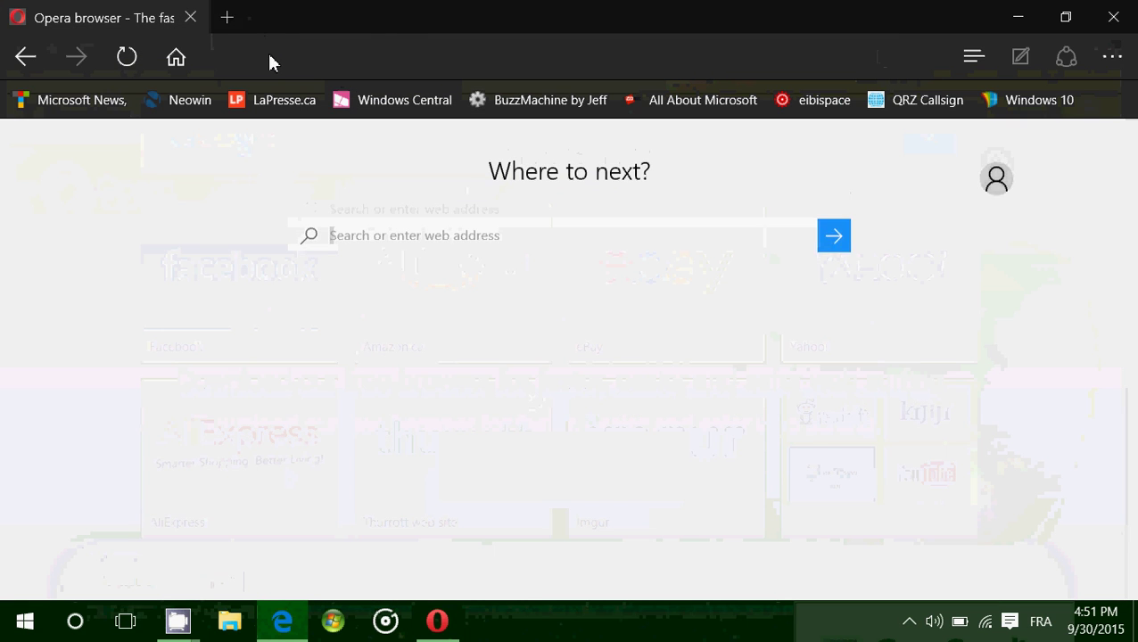
pyautogui.click(419, 61)
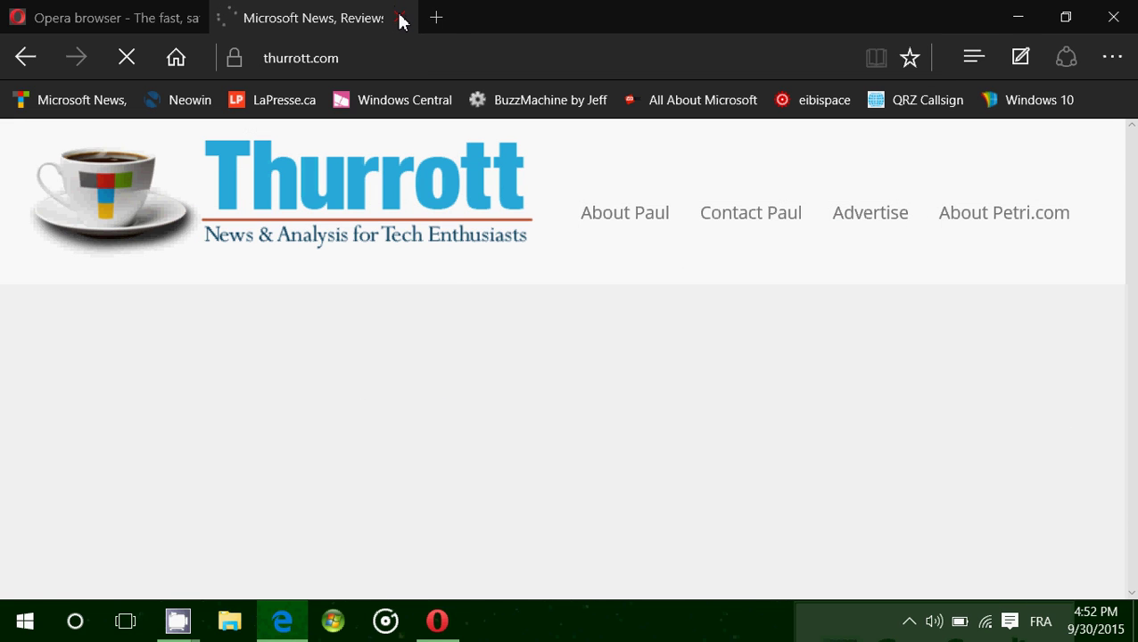
pyautogui.click(401, 18)
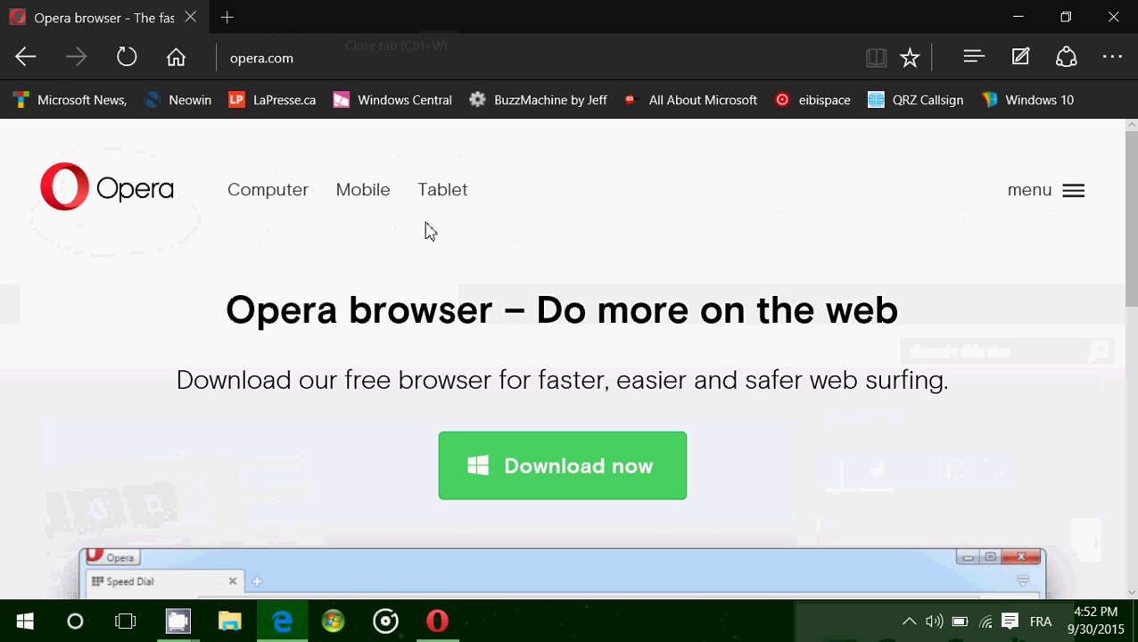
# - Back in Opera, browse Discover's Arts and Technology news, then return to Speed Dial
pyautogui.click(436, 621)
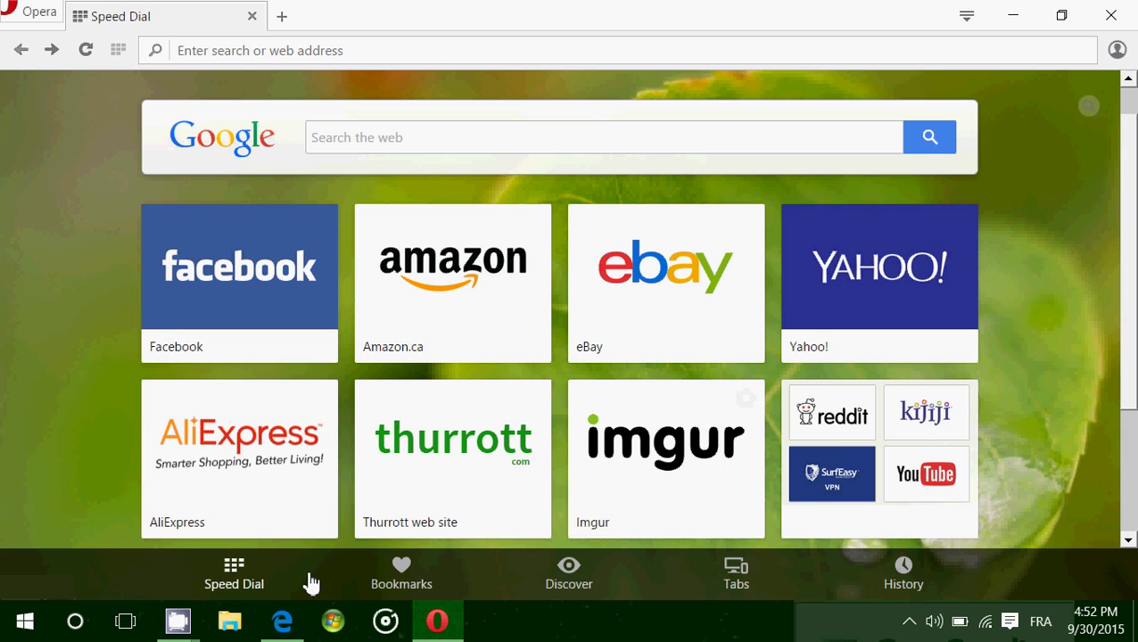
pyautogui.click(574, 567)
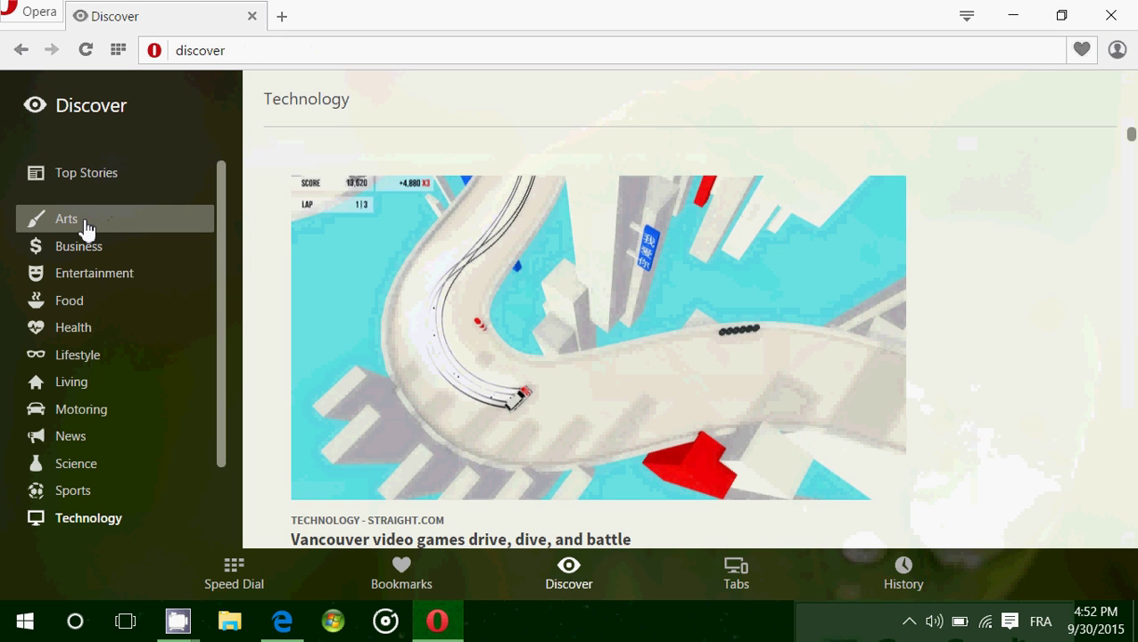
pyautogui.click(85, 228)
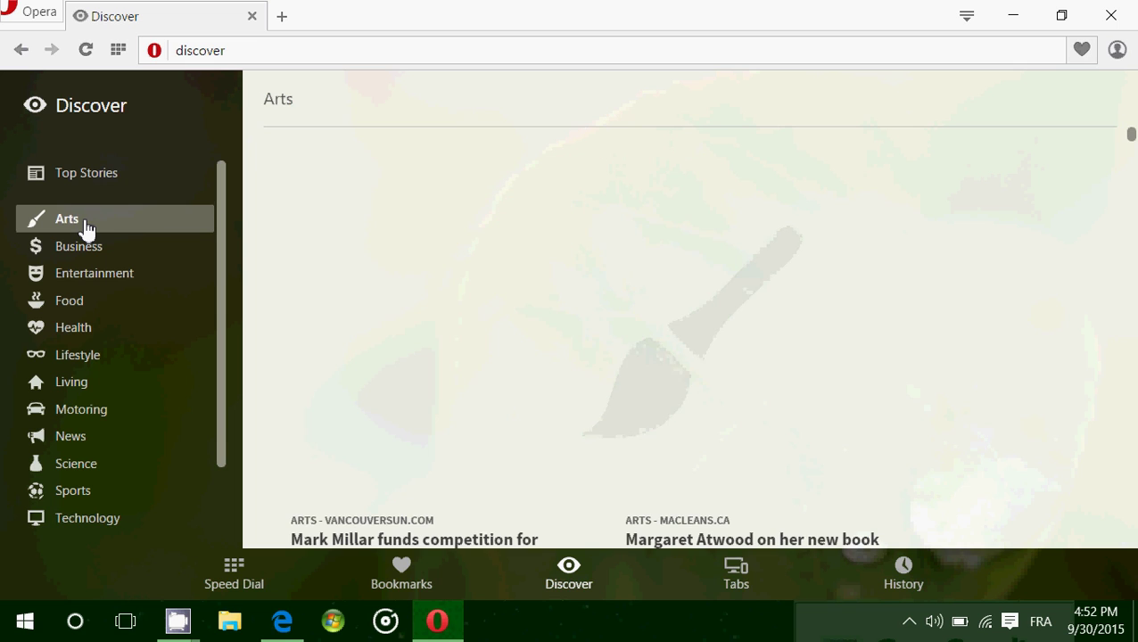
pyautogui.click(89, 521)
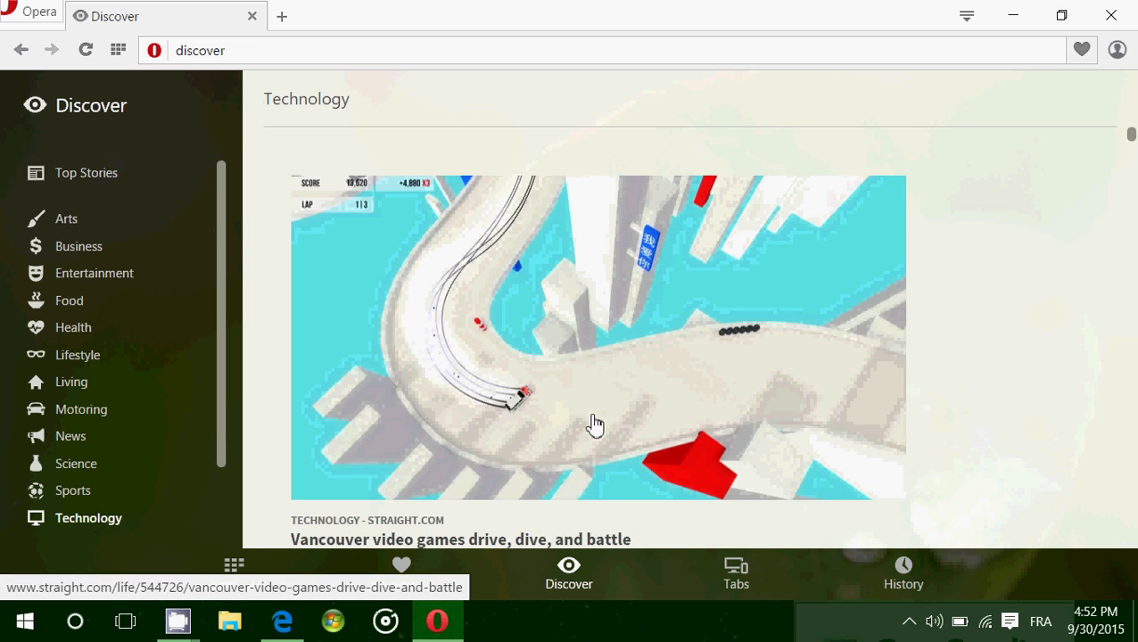
pyautogui.scroll(-12, 595, 426)
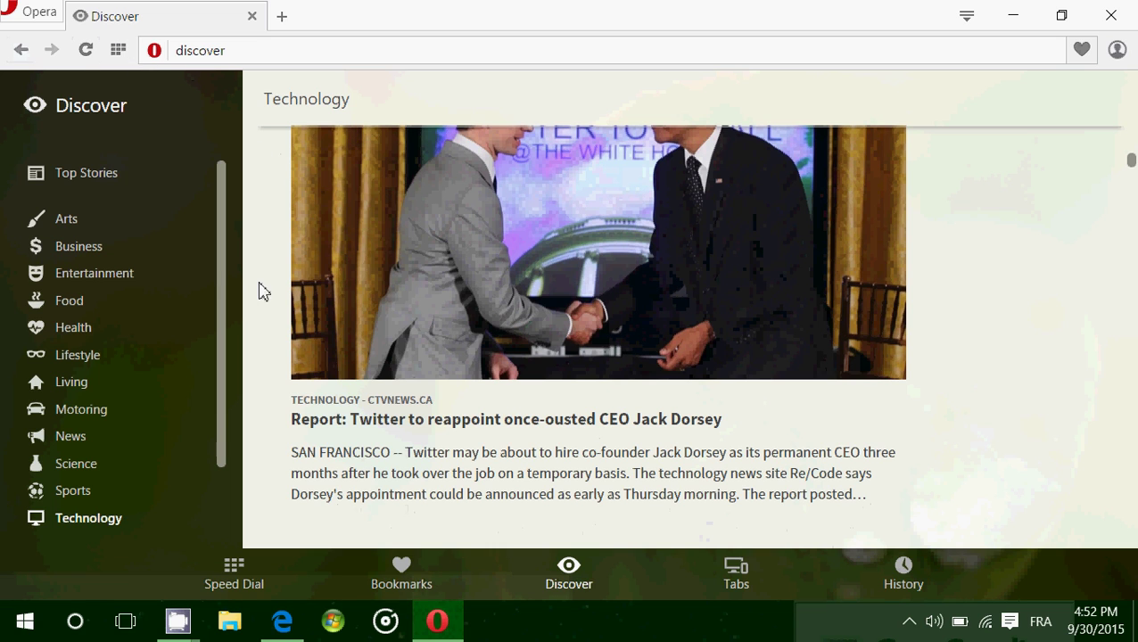
pyautogui.click(125, 49)
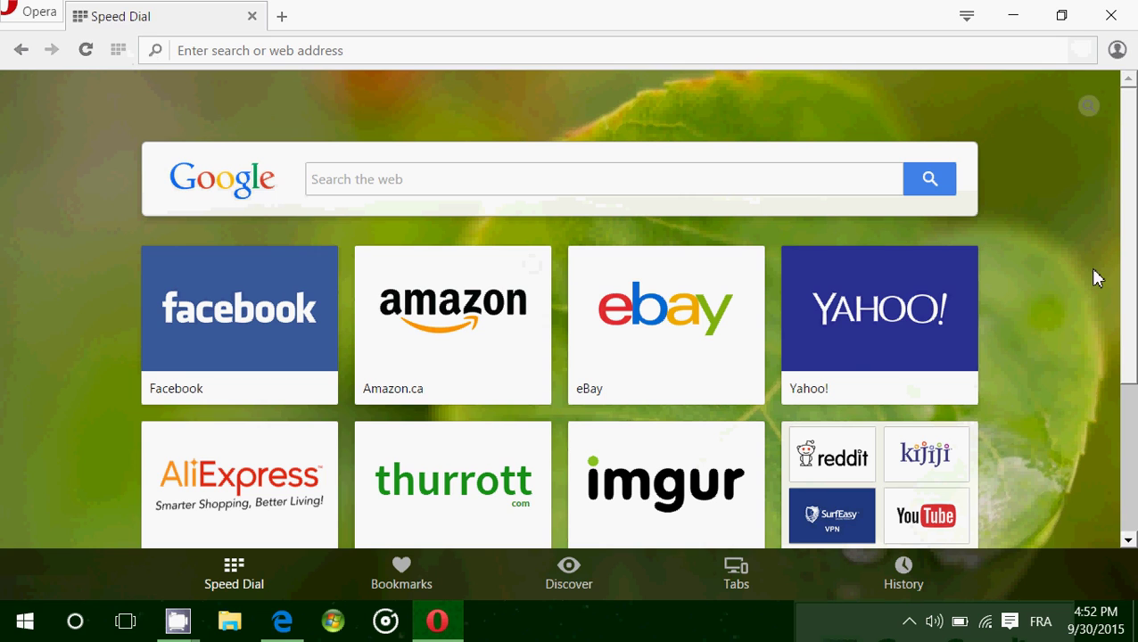
pyautogui.scroll(-1, 1126, 360)
pyautogui.scroll(1, 1126, 361)
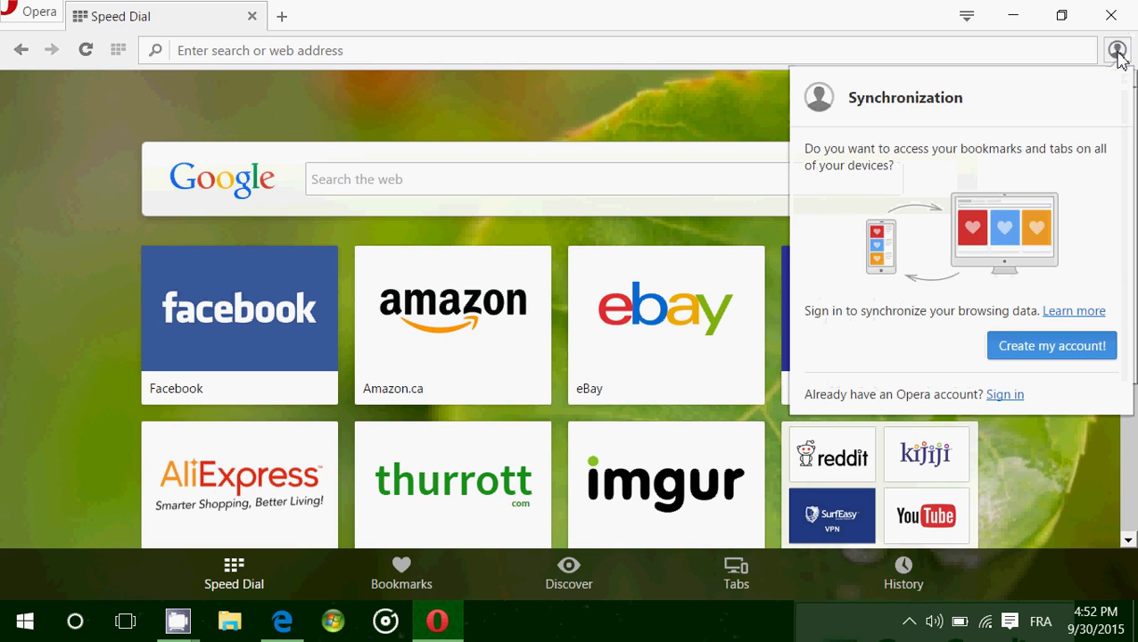
pyautogui.click(627, 108)
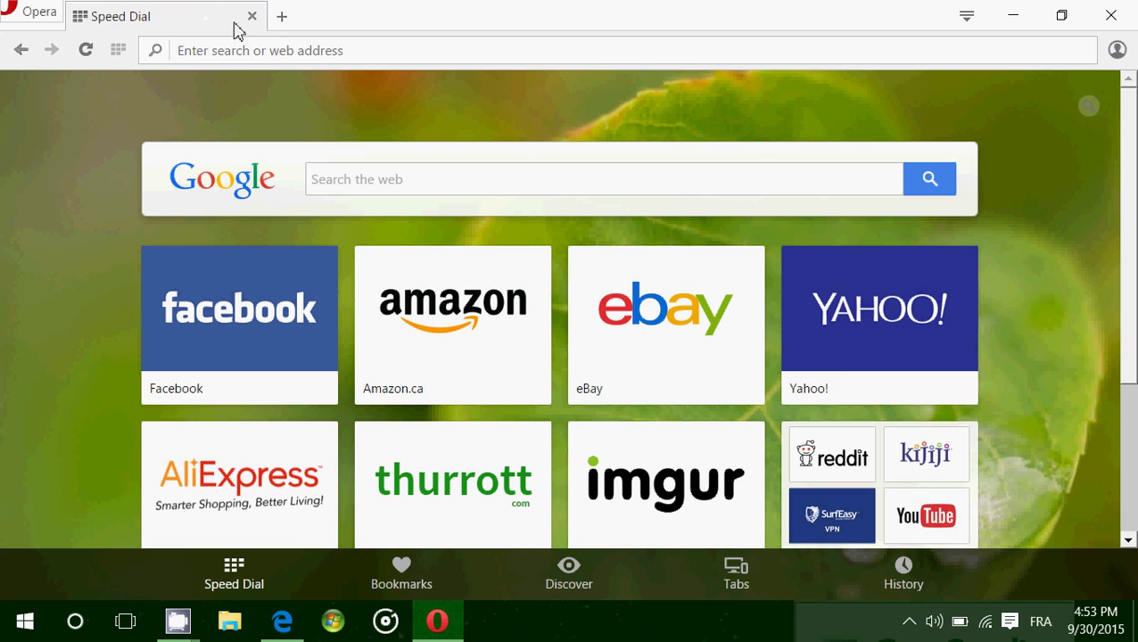
pyautogui.click(265, 50)
pyautogui.write('lapresse.ca')
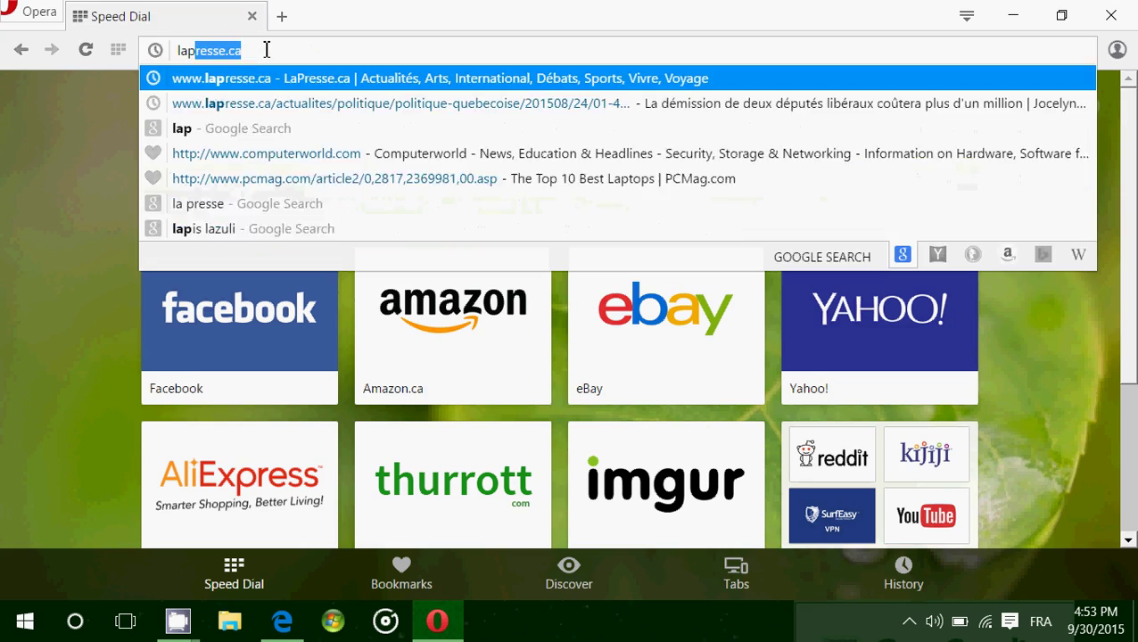
pyautogui.press('Return')
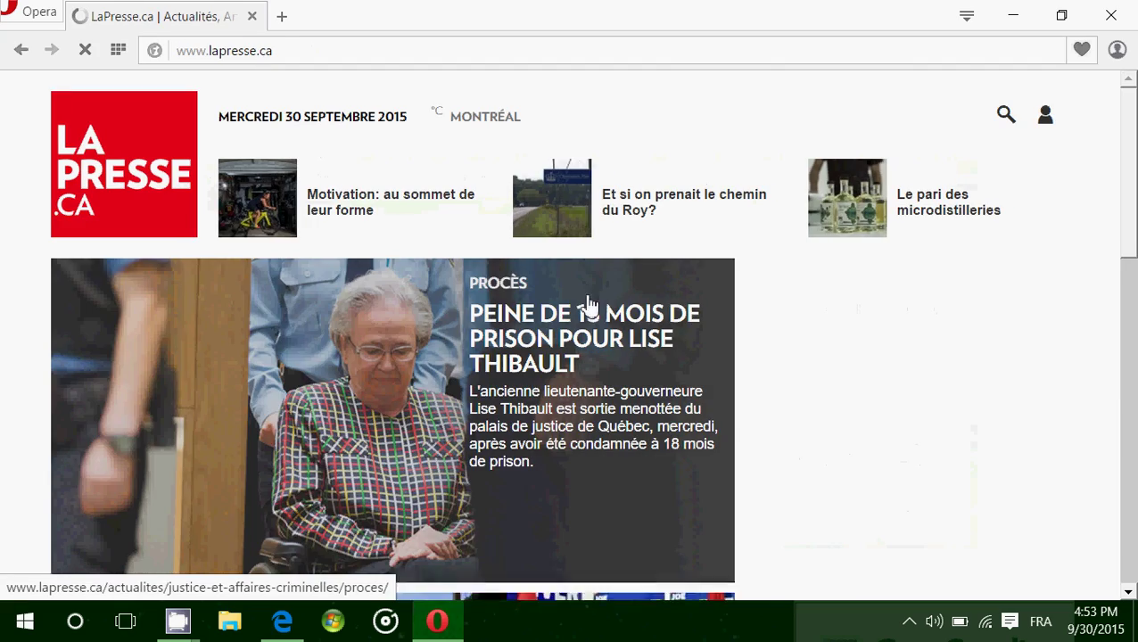
pyautogui.scroll(-4, 594, 307)
pyautogui.scroll(-10, 596, 306)
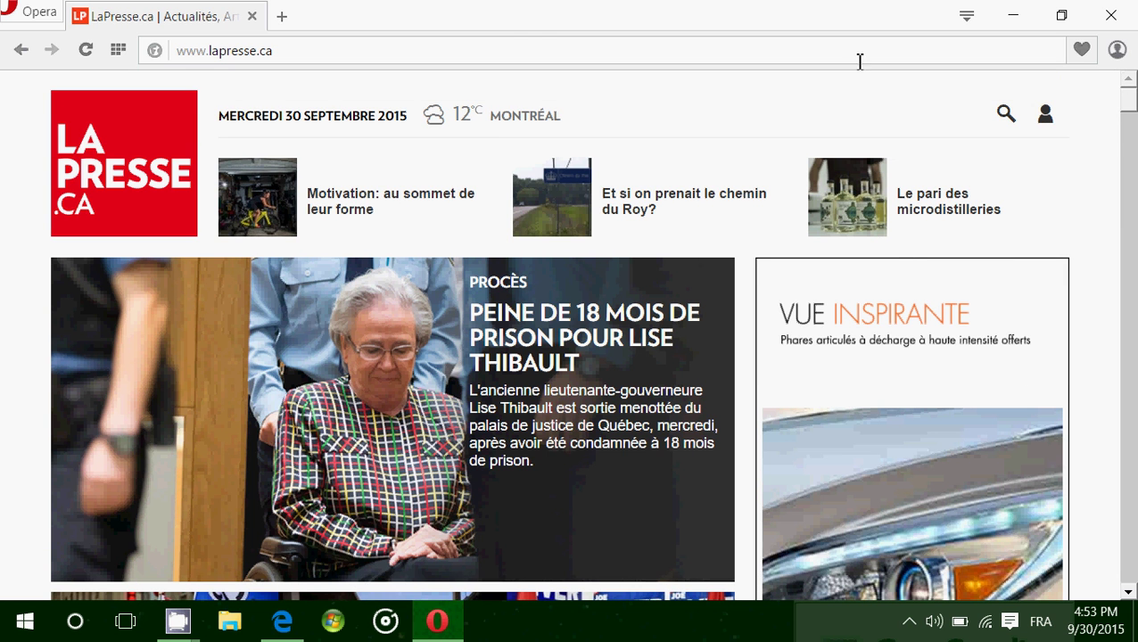
pyautogui.click(510, 57)
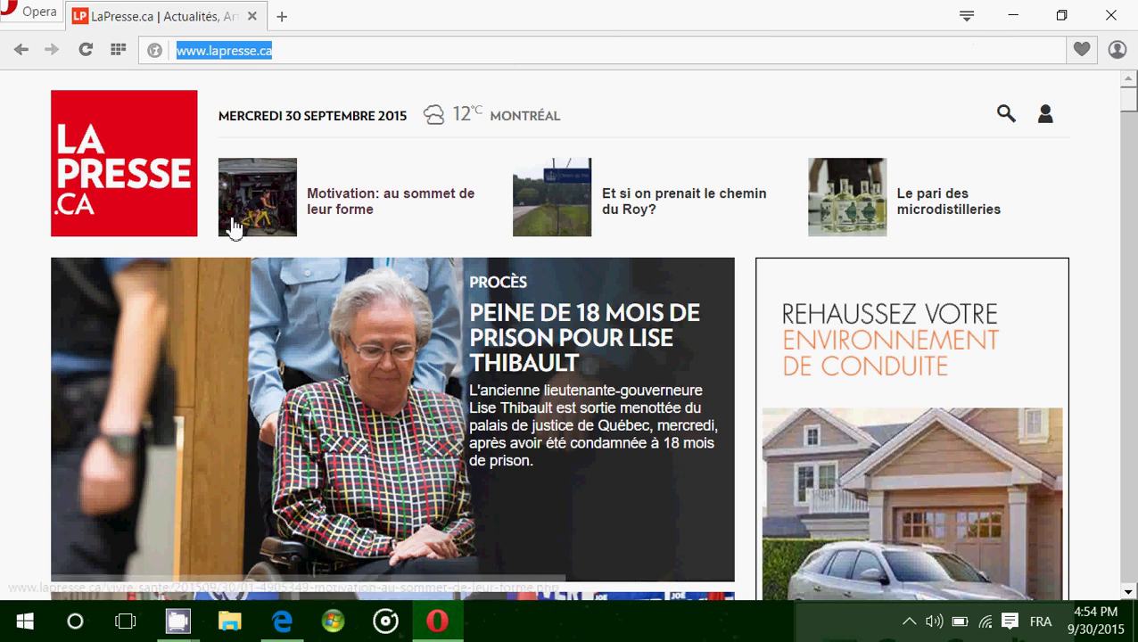
# - Review the entries in Opera's main menu, then dismiss it
pyautogui.click(39, 13)
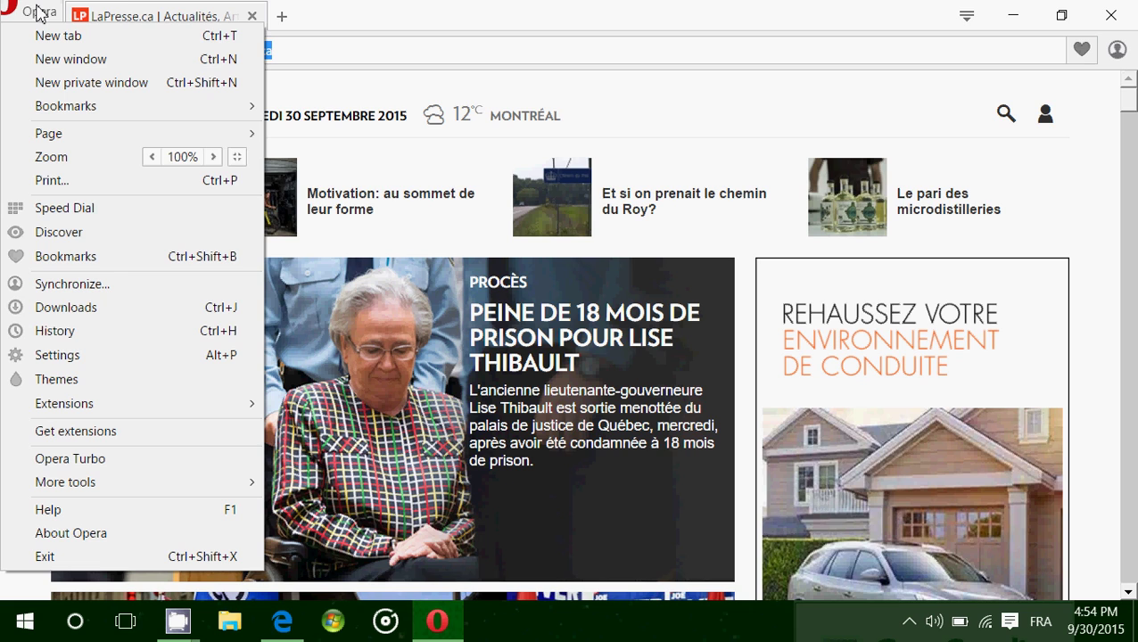
pyautogui.click(513, 27)
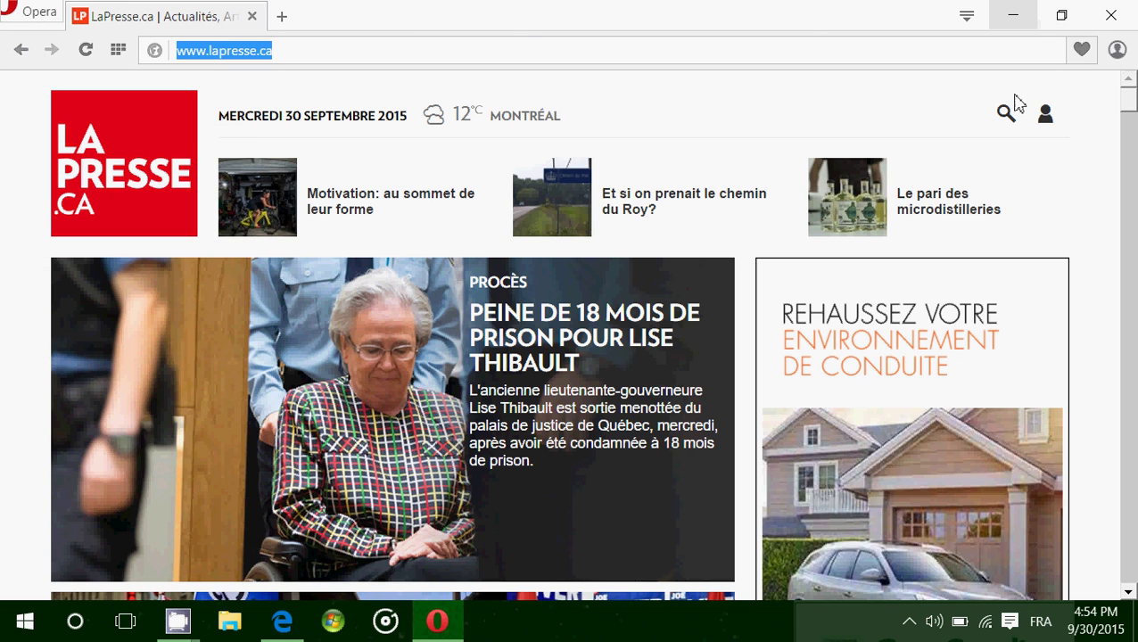
pyautogui.click(1111, 15)
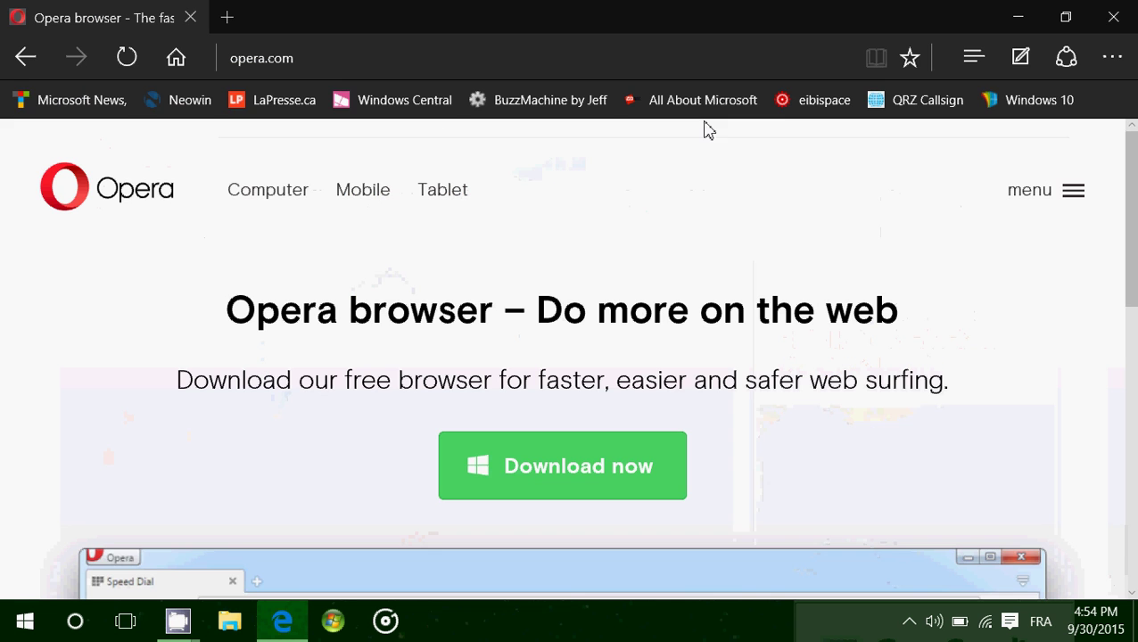